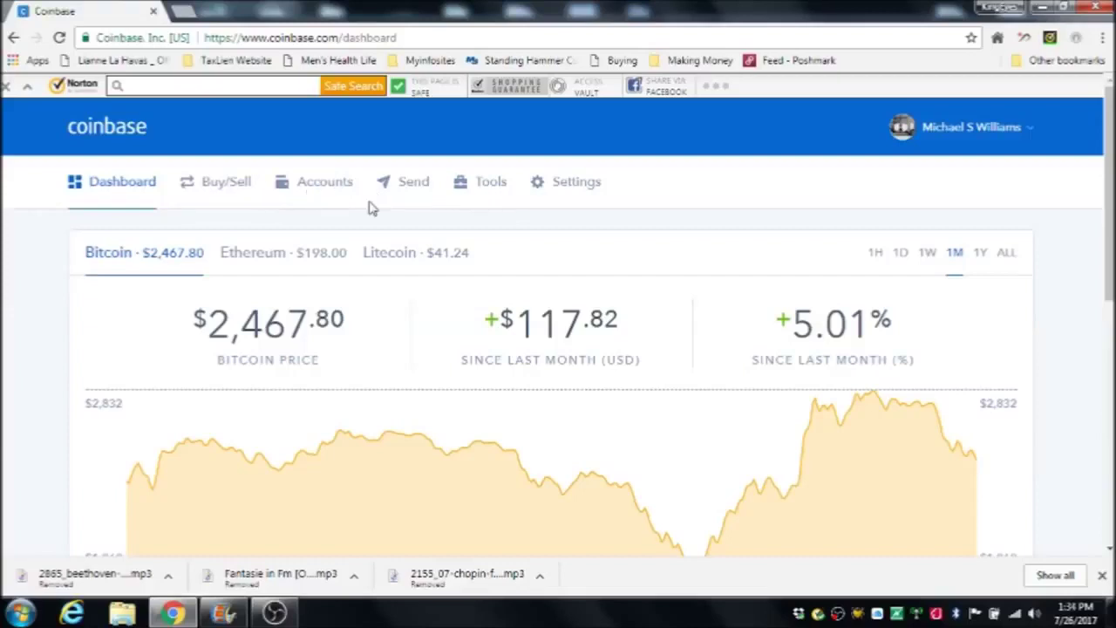
# Open the Buy form and enter $50.00 in the USD field, paying from the USD Wallet
pyautogui.click(225, 183)
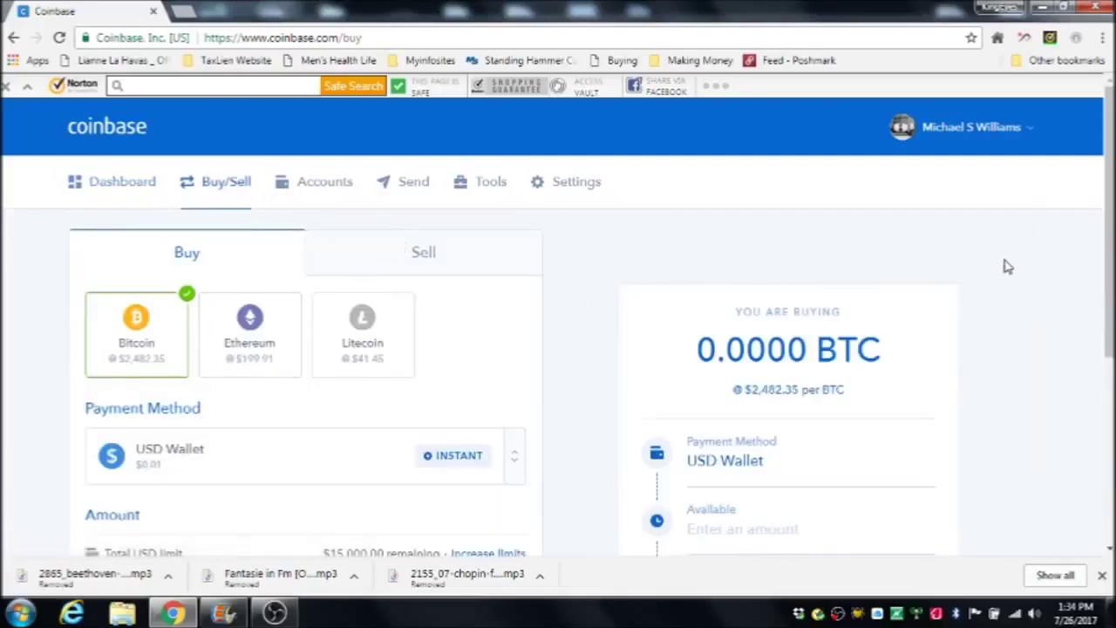
pyautogui.moveTo(1110, 192); pyautogui.dragTo(1110, 266)
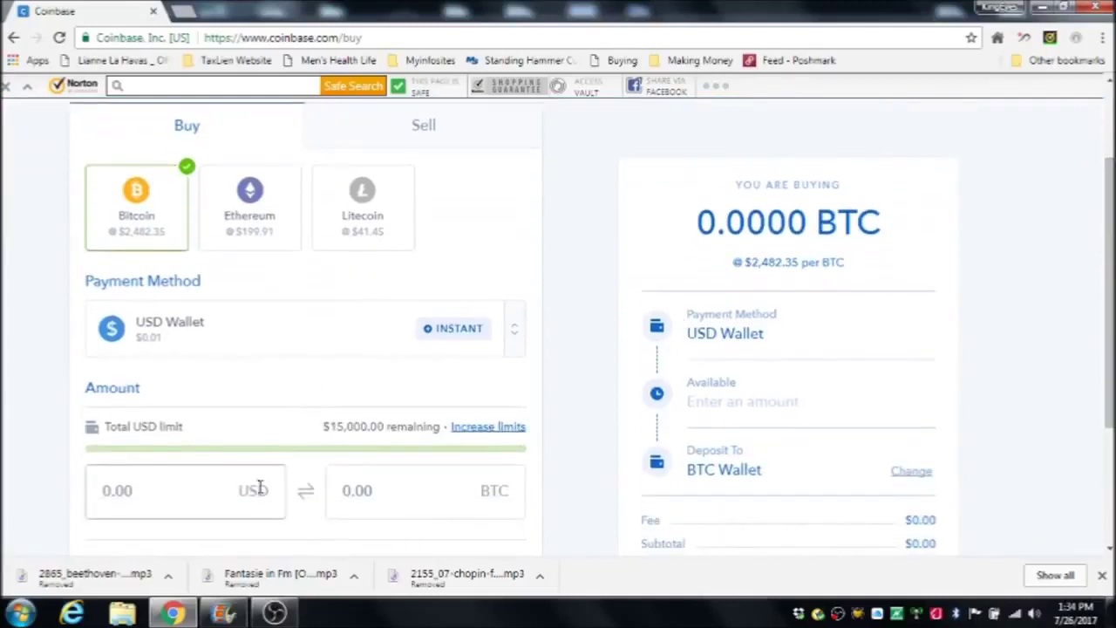
pyautogui.click(231, 492)
pyautogui.write('5')
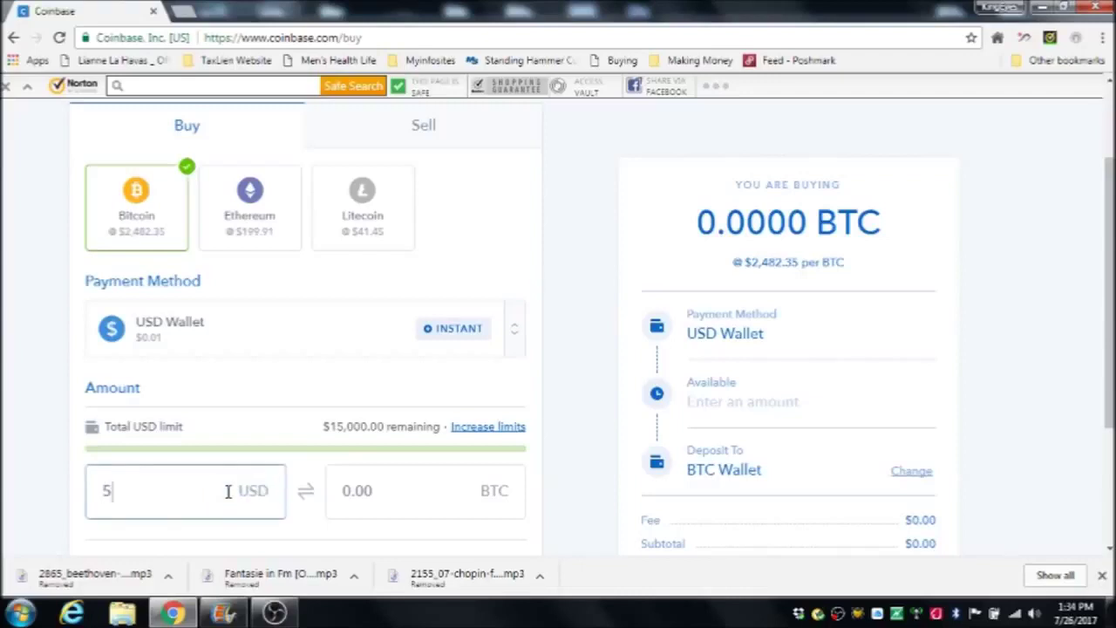
pyautogui.write('0.00')
pyautogui.press('Tab')
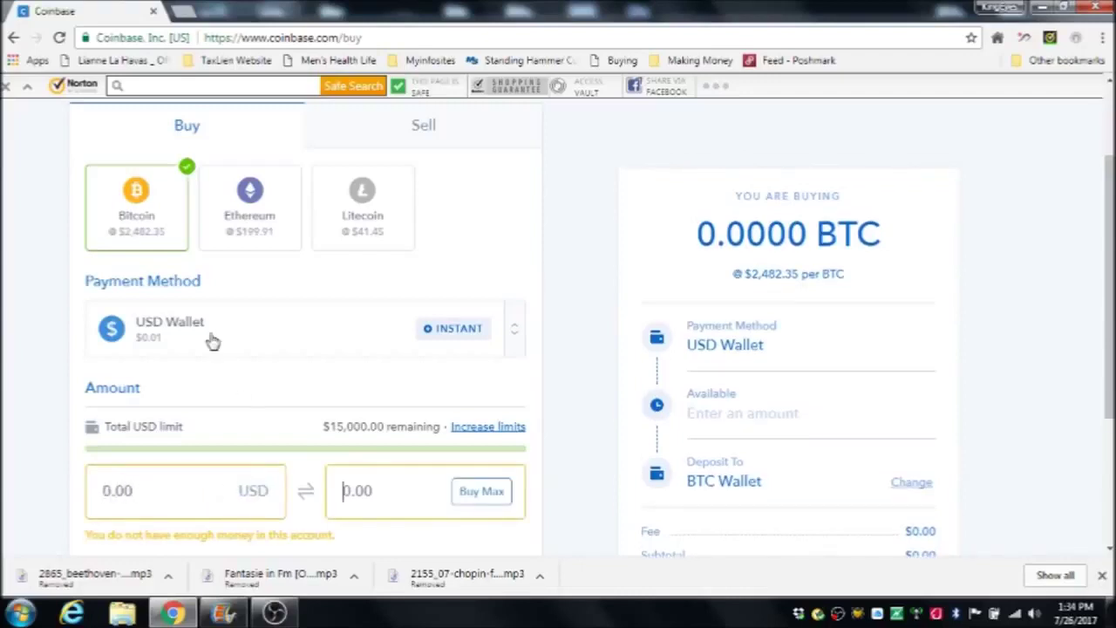
# Clear the insufficient-funds warning and switch payment to the Bank of America Visa credit card
pyautogui.click(187, 132)
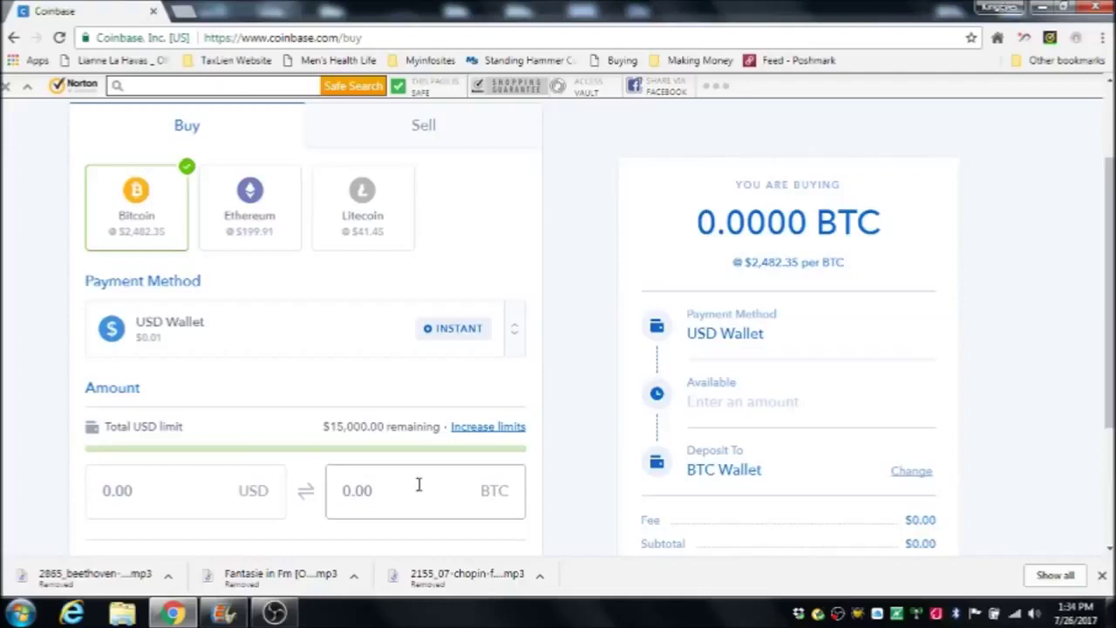
pyautogui.click(515, 338)
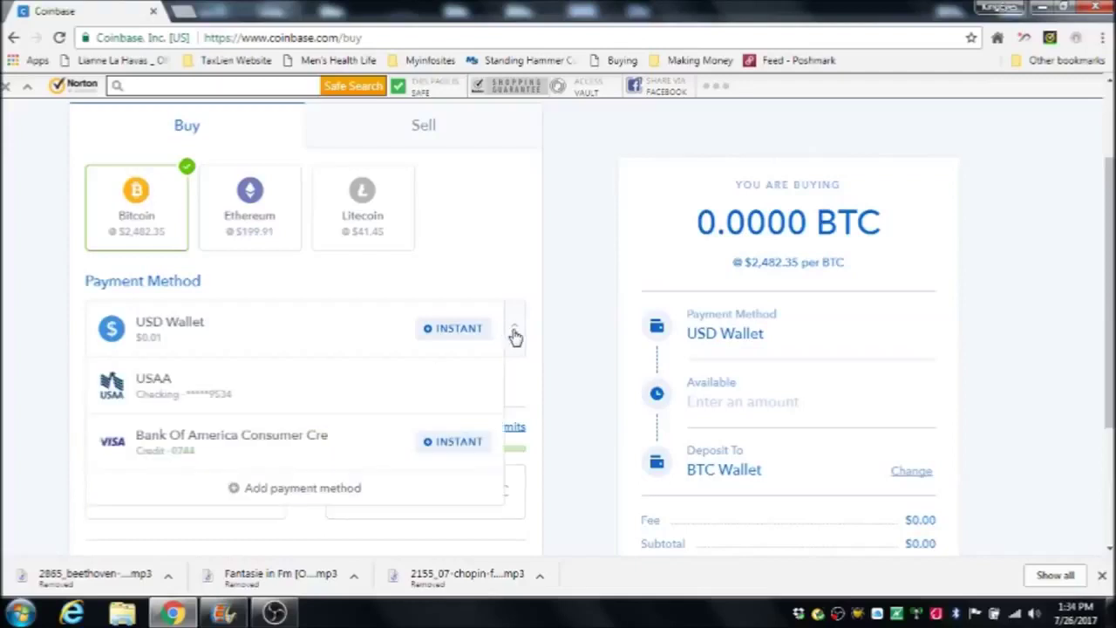
pyautogui.click(350, 450)
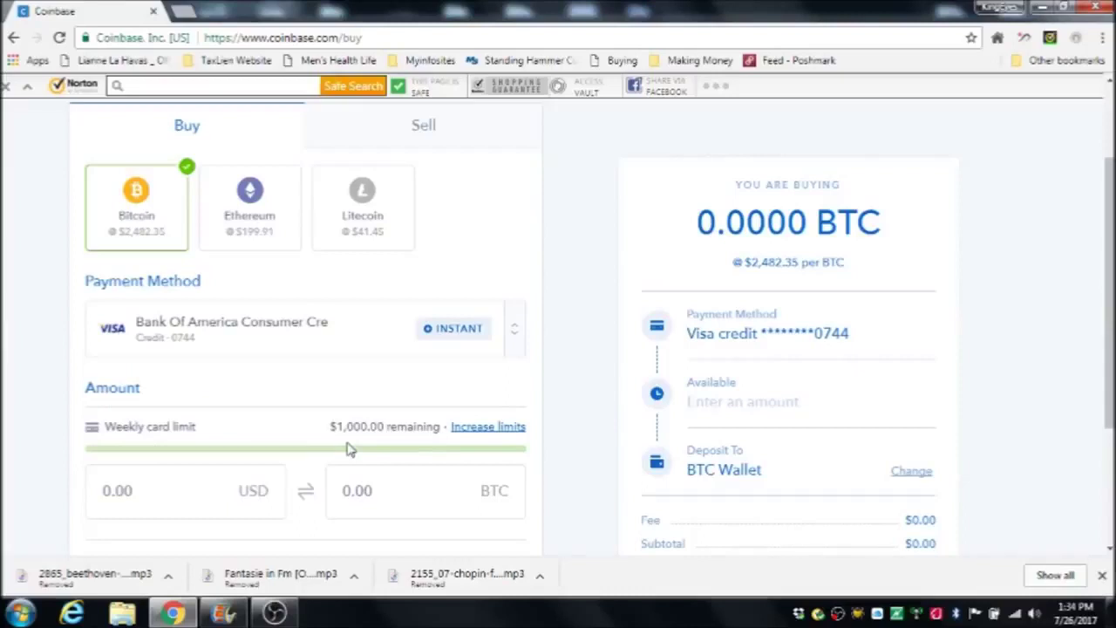
pyautogui.click(520, 345)
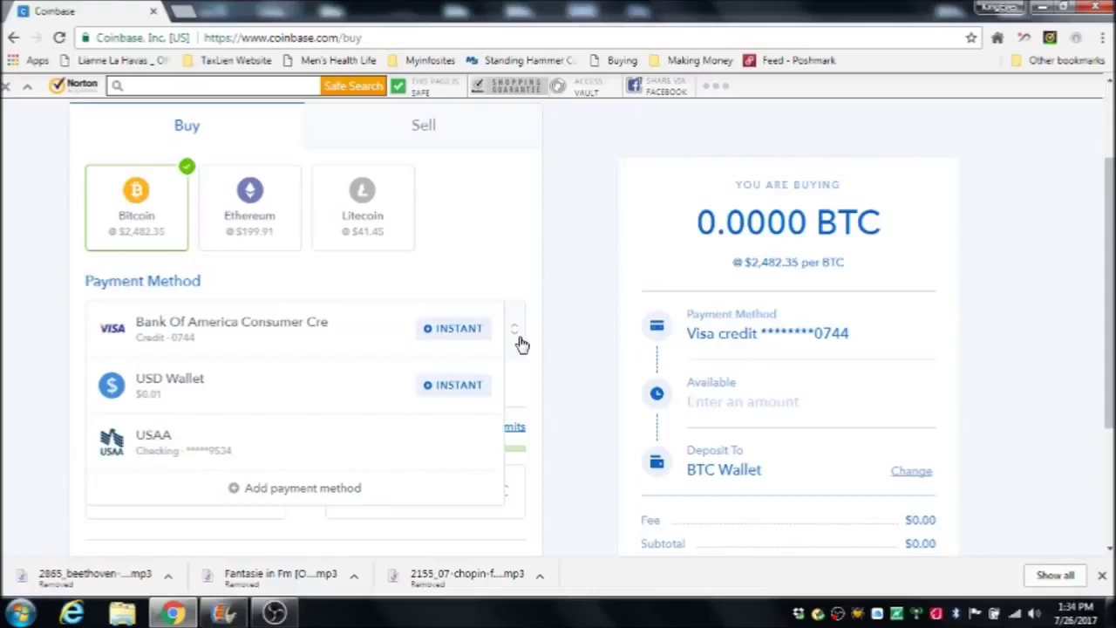
pyautogui.click(520, 344)
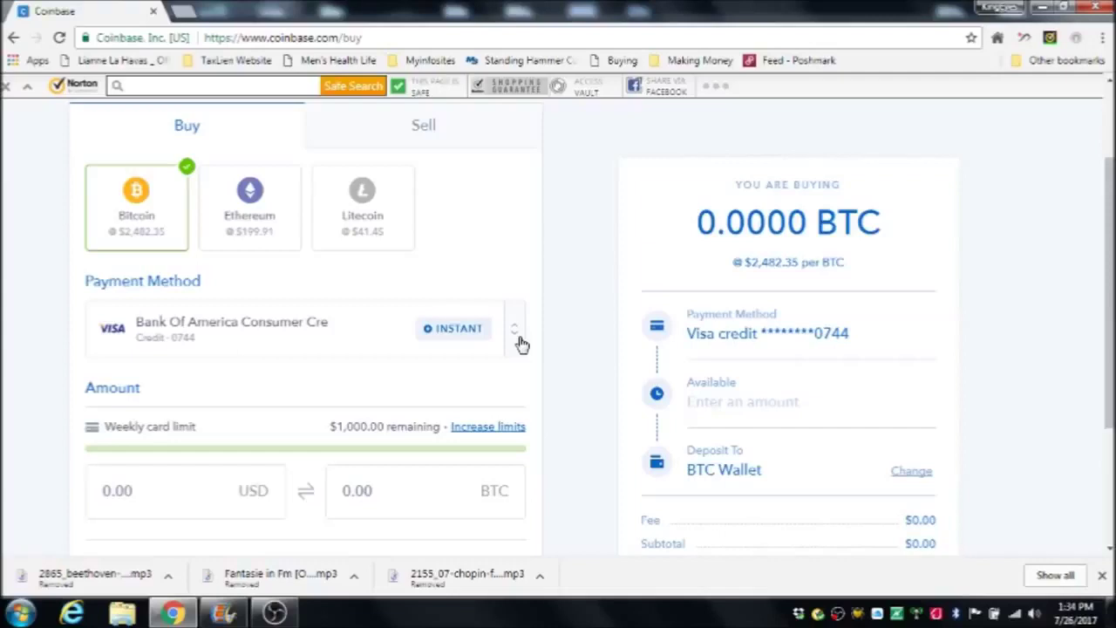
# Change the USD amount to $55.00, recalculating to about 0.0222 BTC
pyautogui.click(194, 500)
pyautogui.write('5')
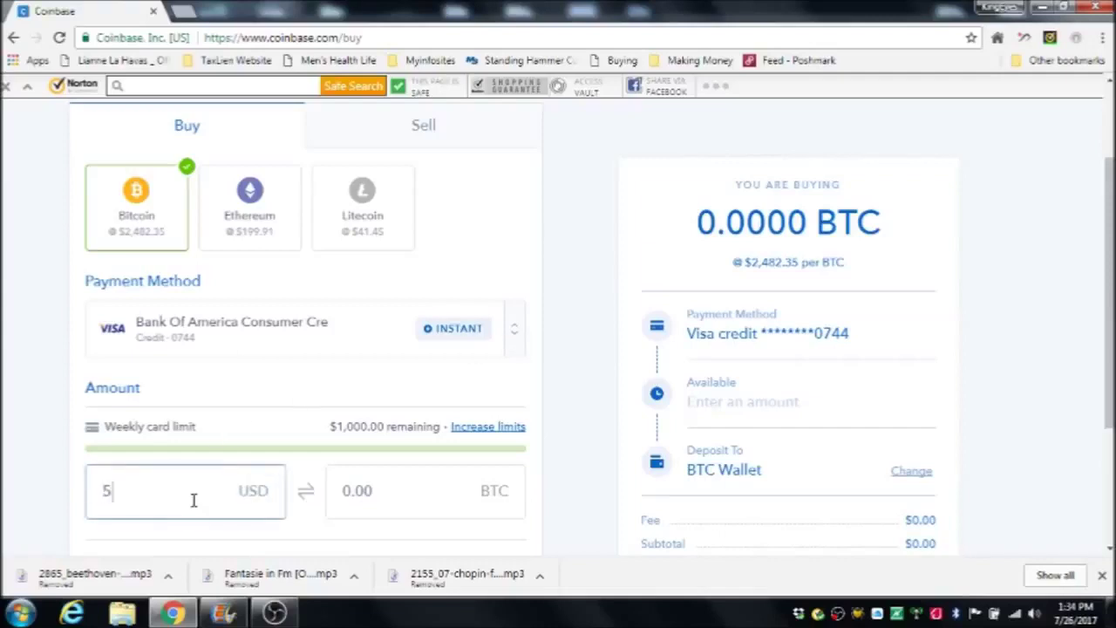
pyautogui.write('0.00')
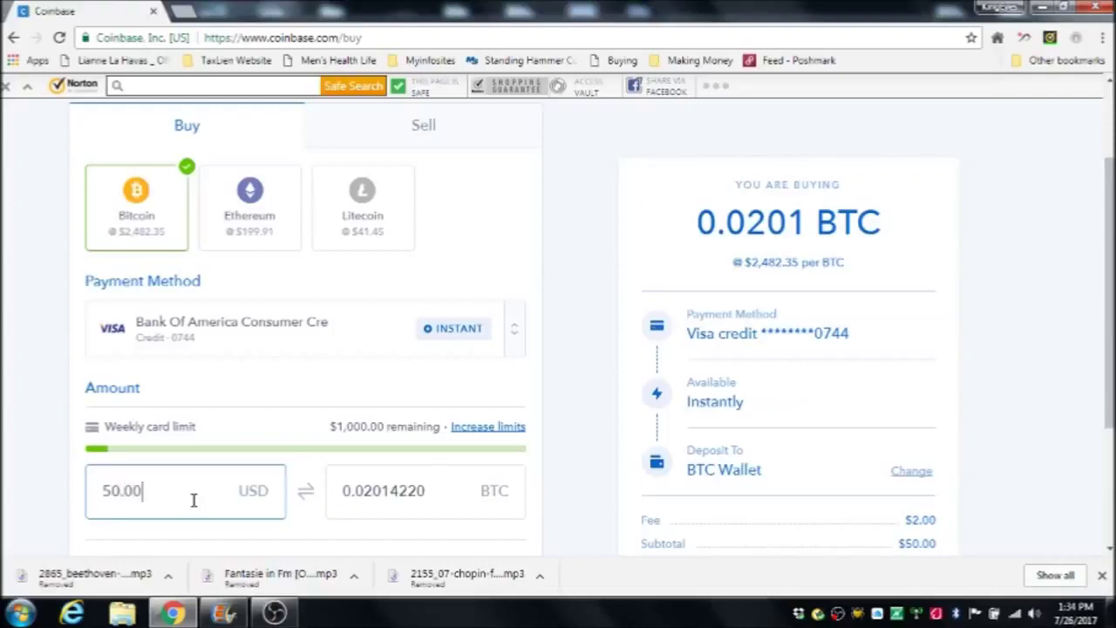
pyautogui.press('BackSpace')
pyautogui.press('BackSpace')
pyautogui.press('BackSpace')
pyautogui.press('BackSpace')
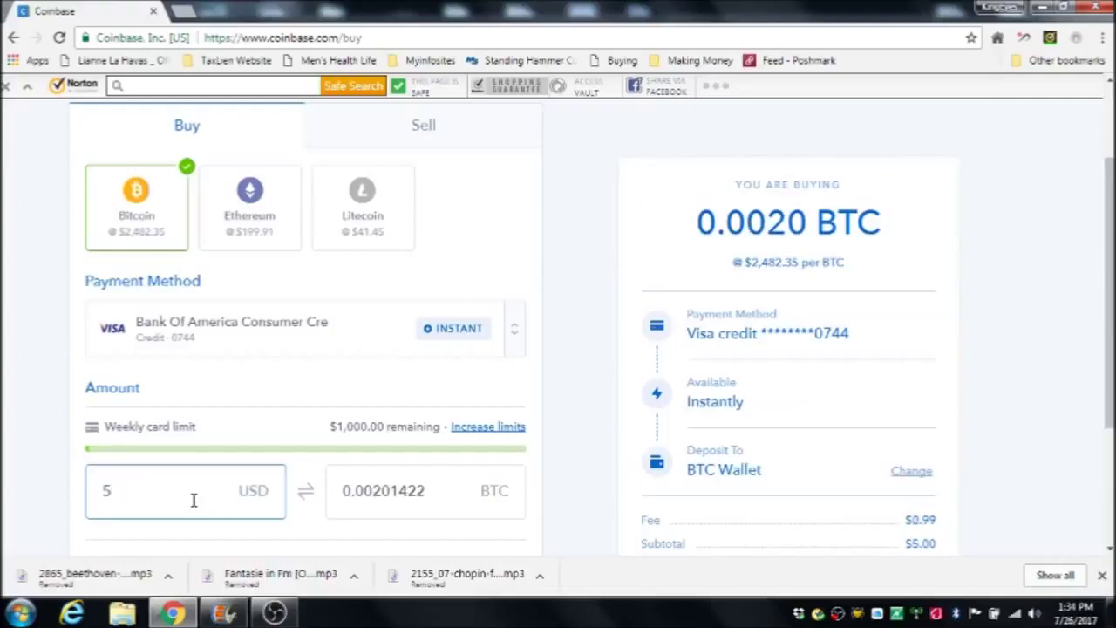
pyautogui.write('3')
pyautogui.press('BackSpace')
pyautogui.write('5')
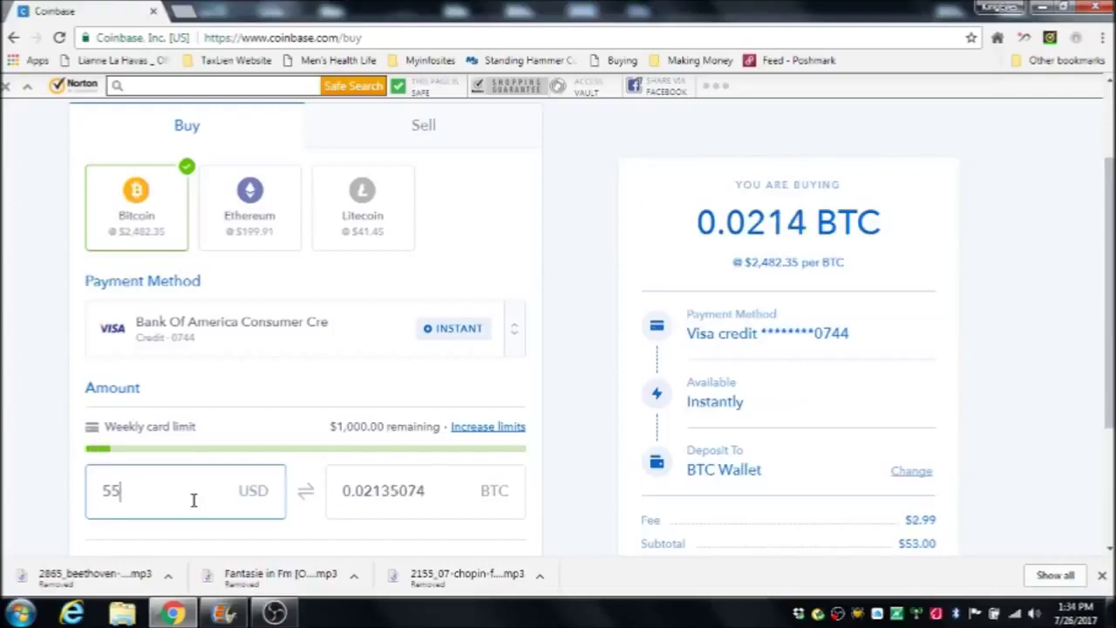
pyautogui.write('.00')
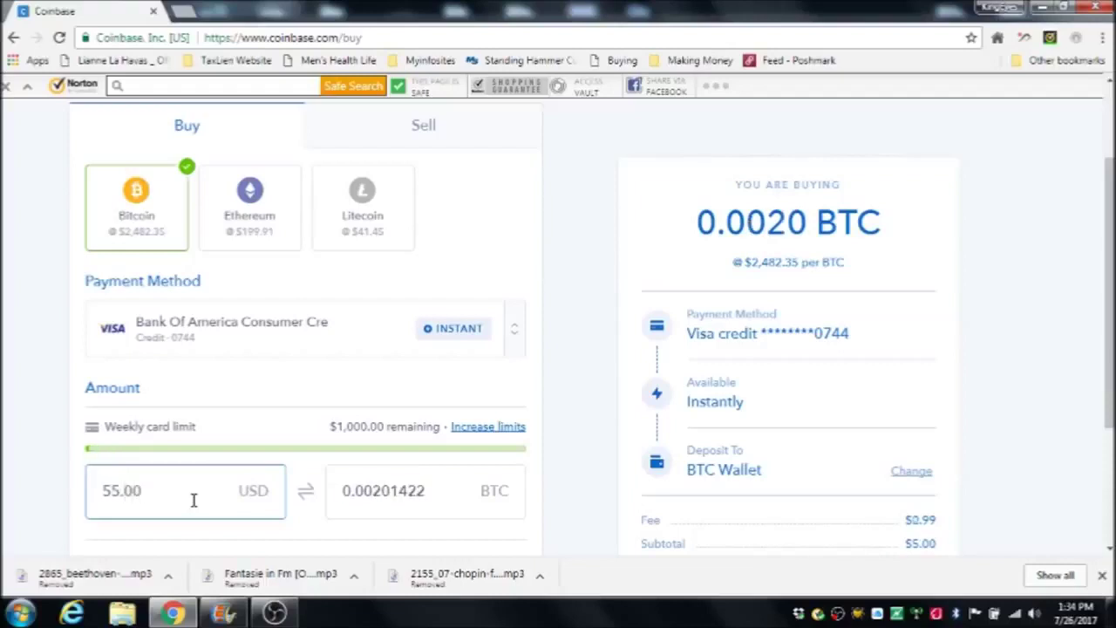
pyautogui.press('Tab')
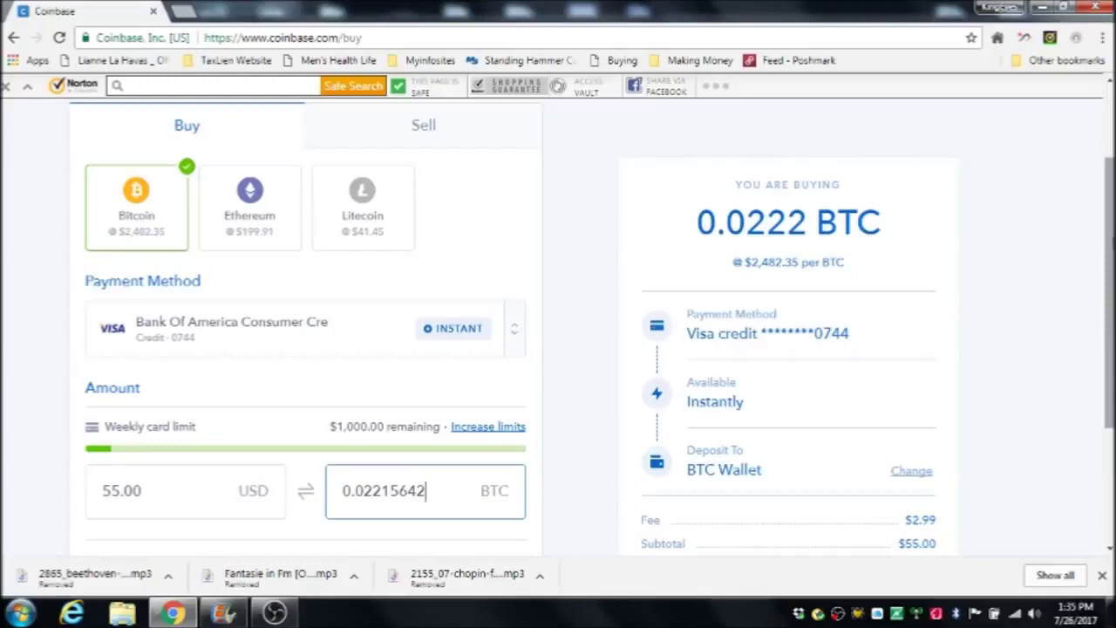
# Proceed to the purchase review totalling $57.99 with fees
pyautogui.scroll(-1, 1110, 244)
pyautogui.scroll(-2, 1107, 330)
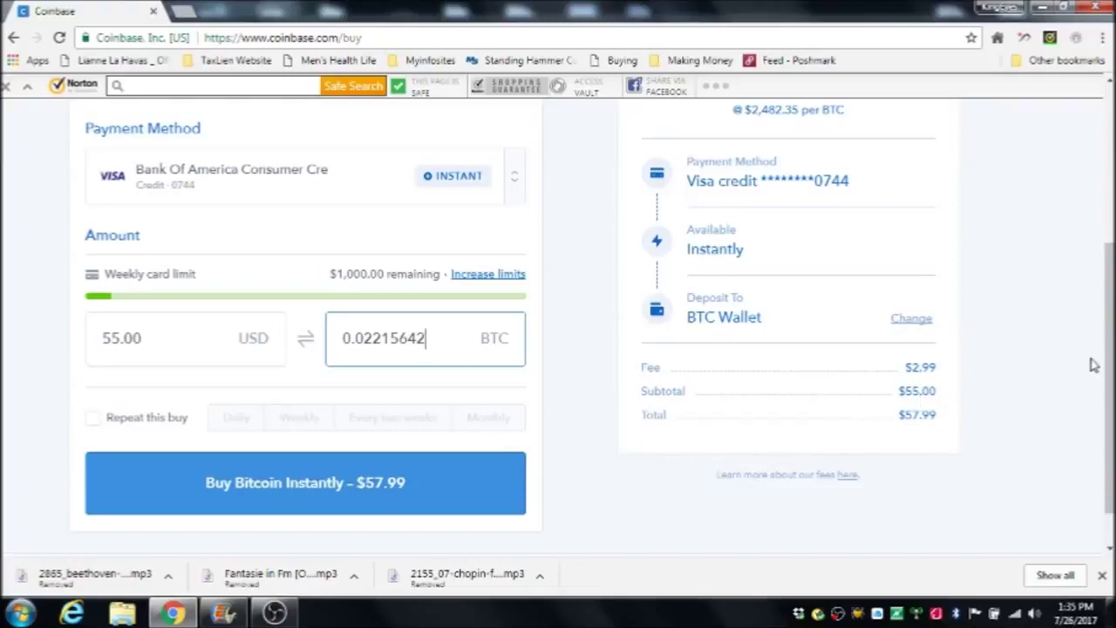
pyautogui.moveTo(1110, 354); pyautogui.dragTo(1110, 306)
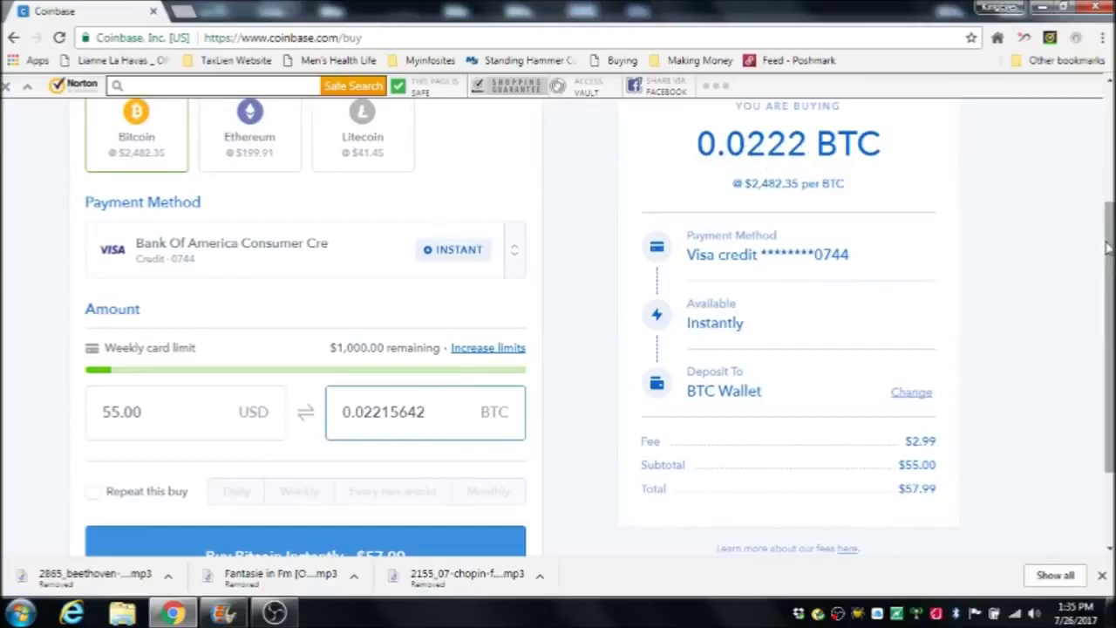
pyautogui.moveTo(1106, 249); pyautogui.dragTo(1106, 295)
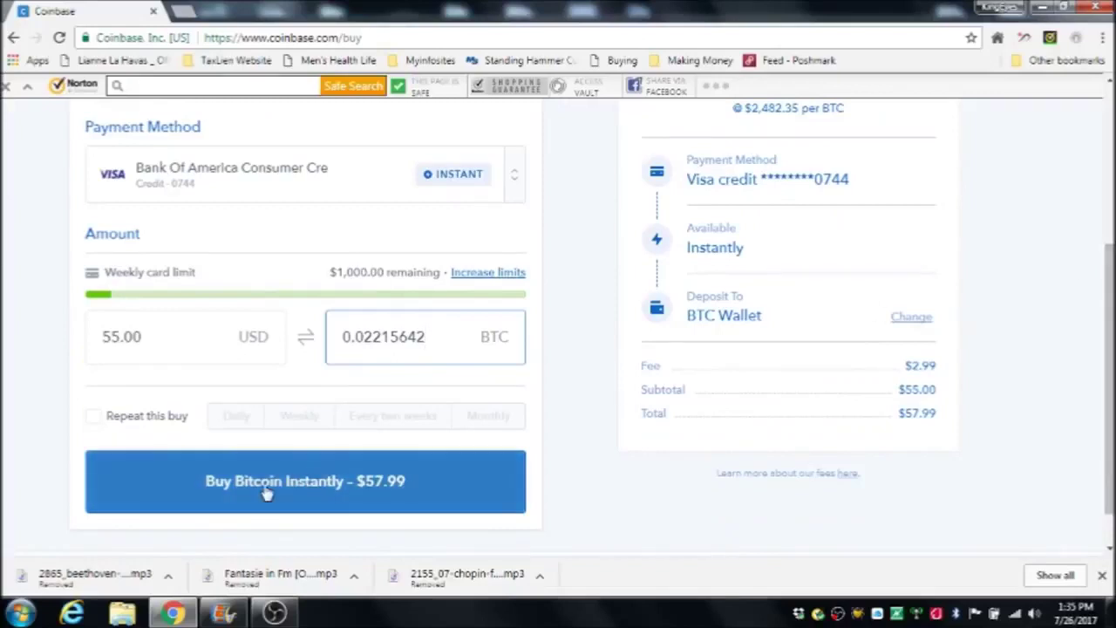
pyautogui.click(266, 494)
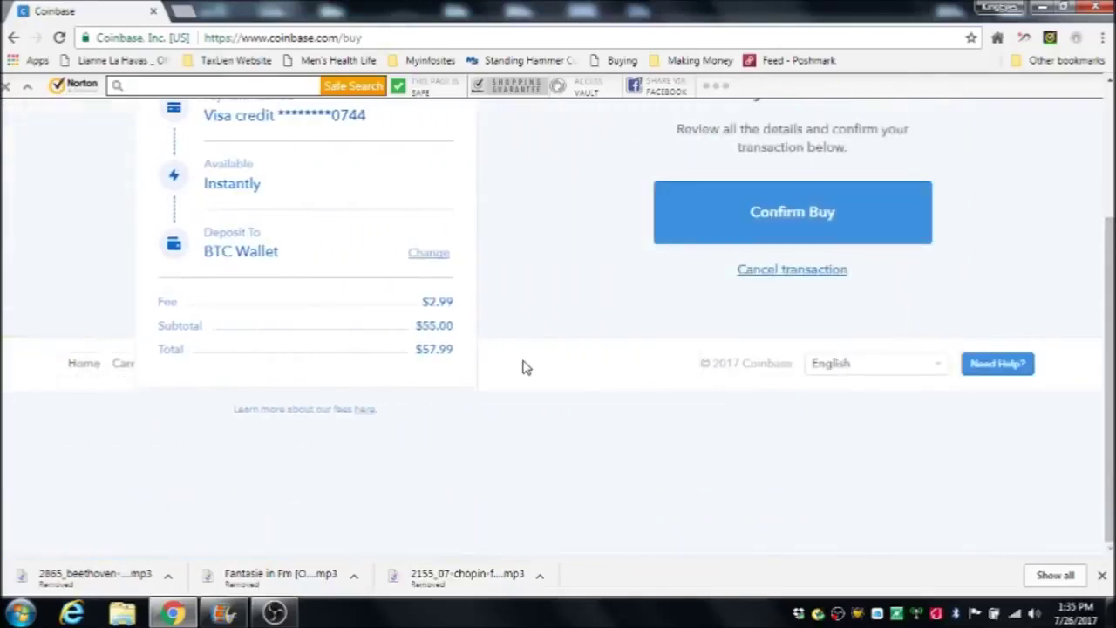
# Confirm the $57.99 Bitcoin buy and return to the dashboard showing 0.024 BTC
pyautogui.click(820, 216)
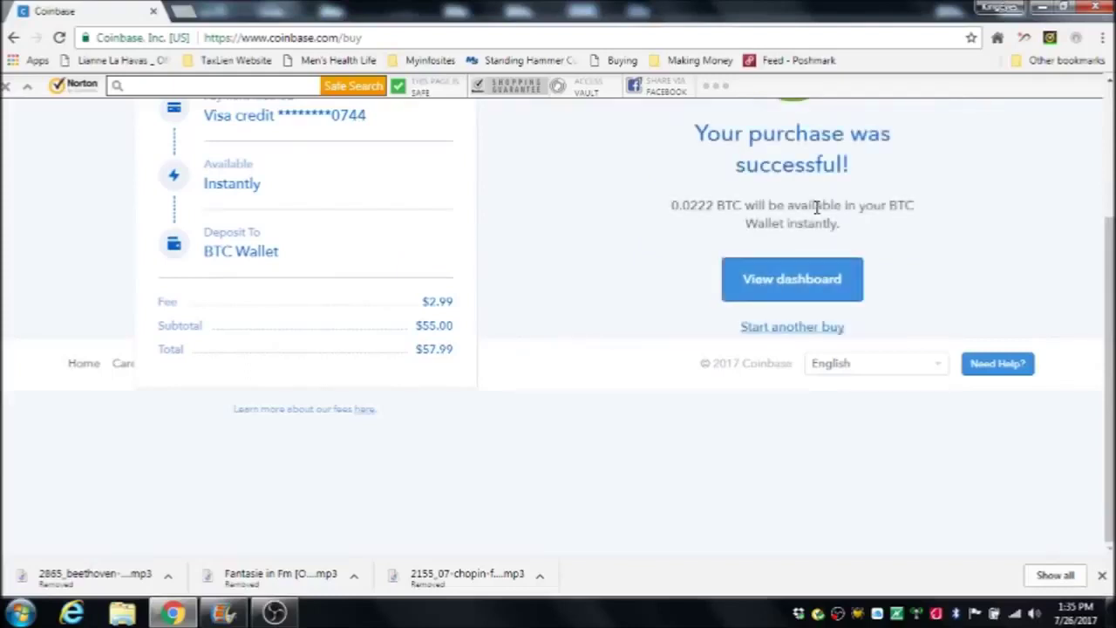
pyautogui.click(790, 281)
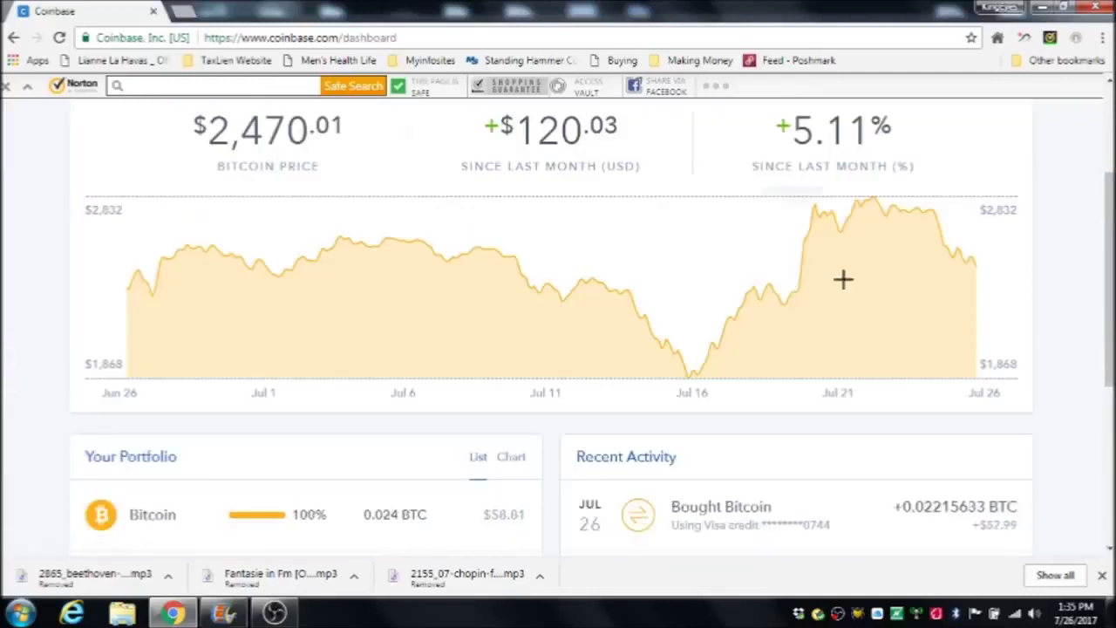
# Show the Accounts list with the BTC Wallet holding 0.02380786 BTC (~$58.81)
pyautogui.scroll(2, 1106, 288)
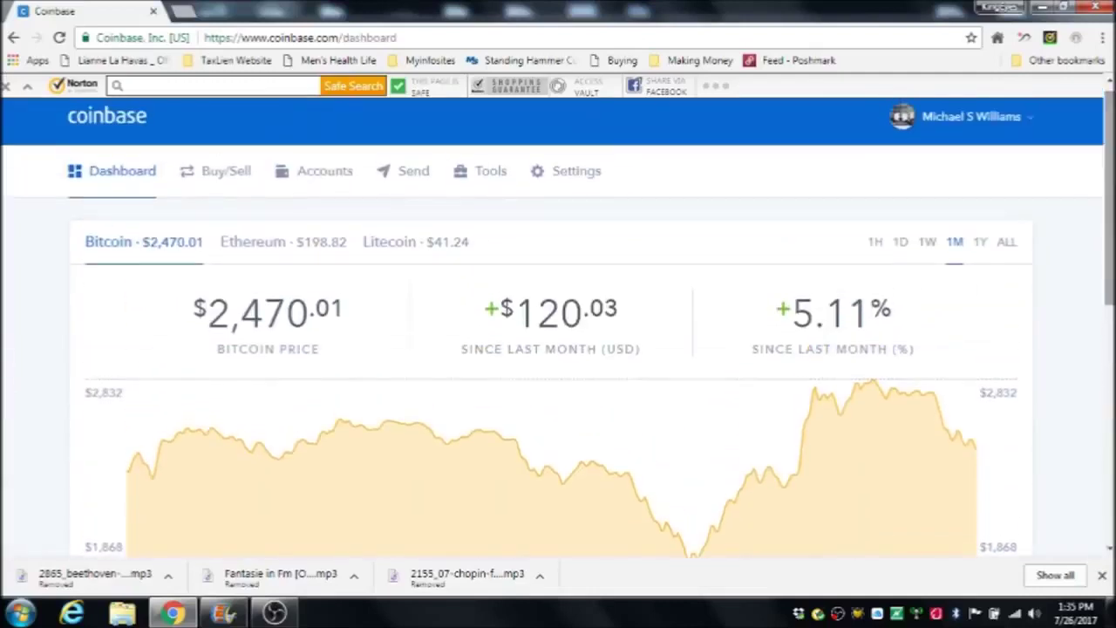
pyautogui.scroll(1, 1106, 288)
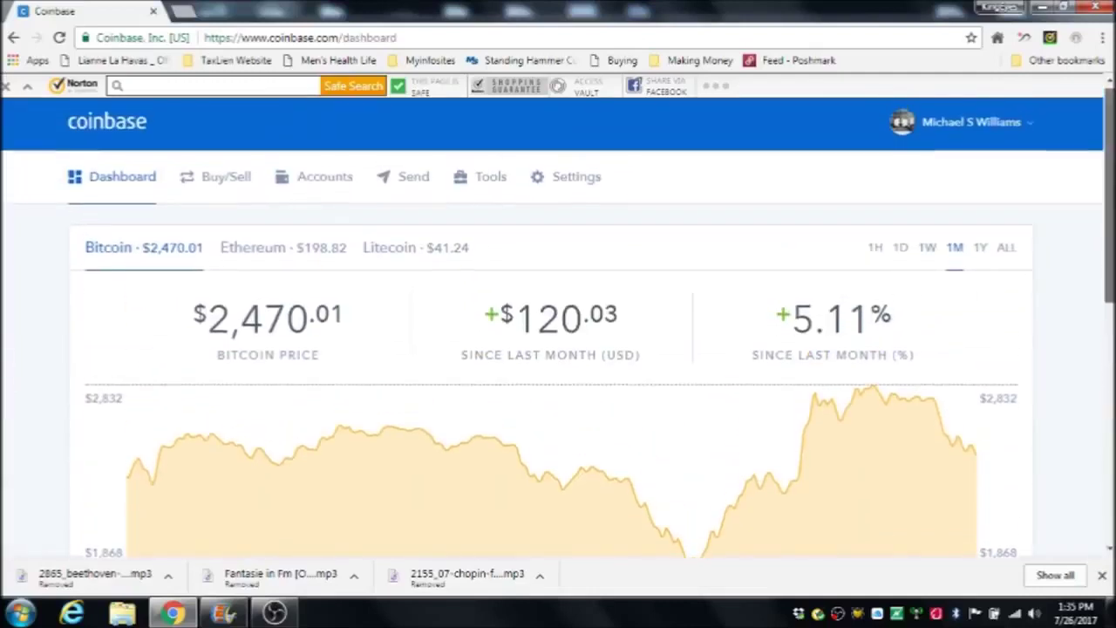
pyautogui.click(317, 188)
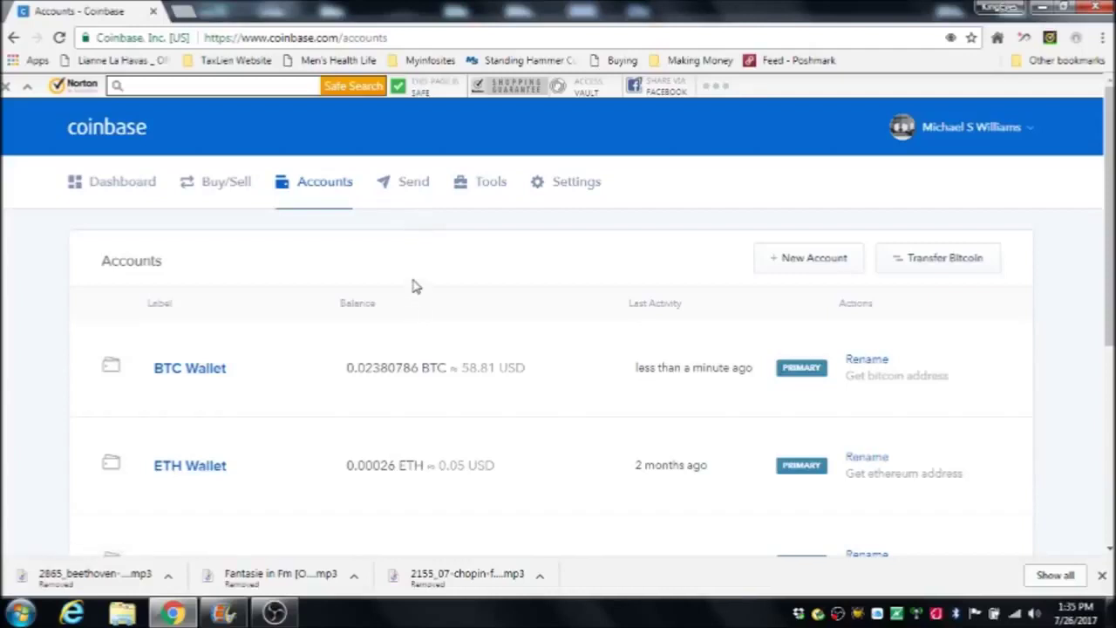
pyautogui.click(414, 183)
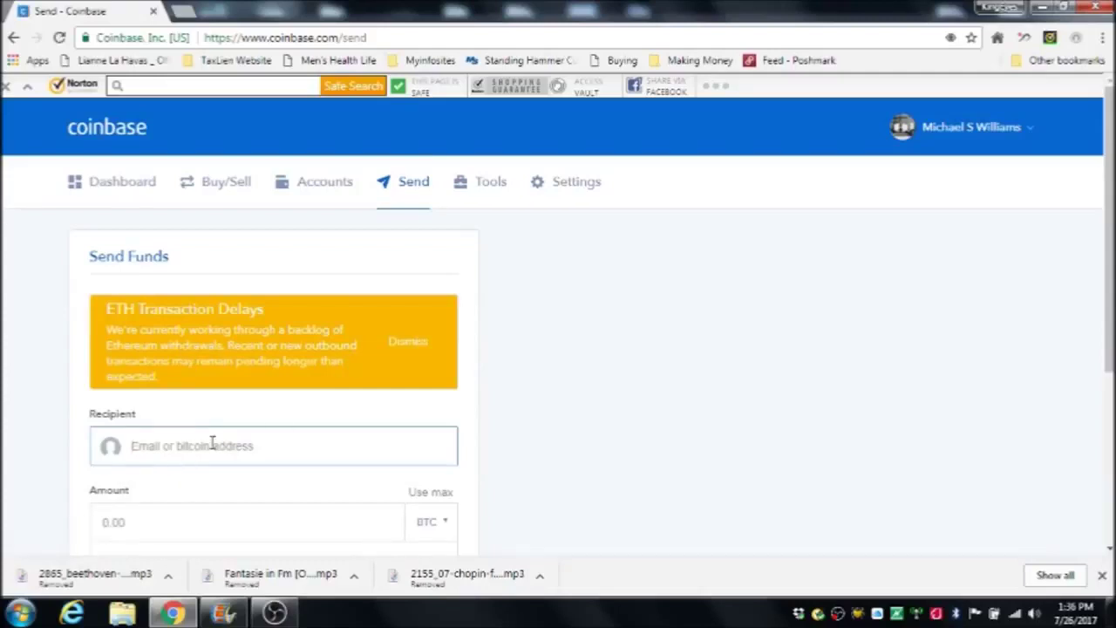
# Dismiss the ETH Transaction Delays notice on the empty BTC Wallet Send Funds form
pyautogui.click(410, 345)
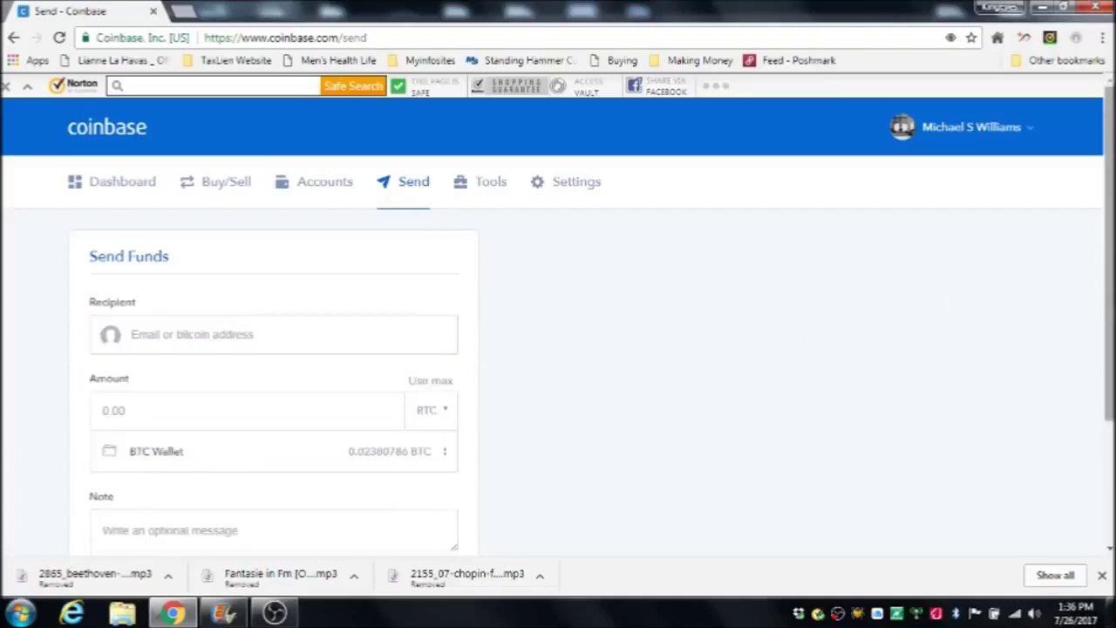
pyautogui.scroll(-1, 504, 273)
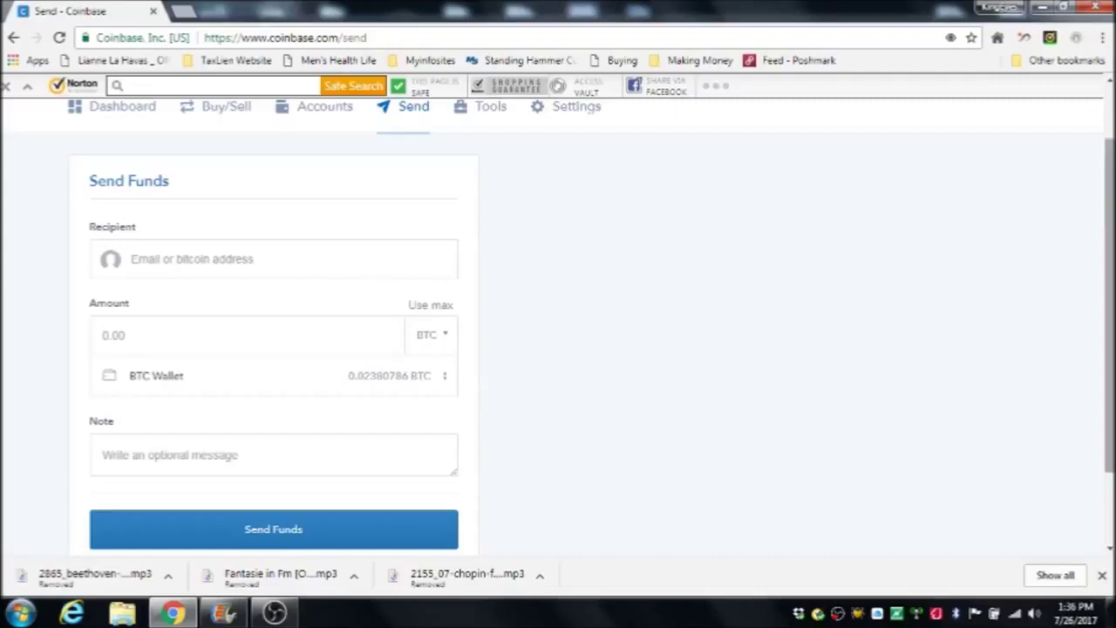
pyautogui.scroll(1, 558, 349)
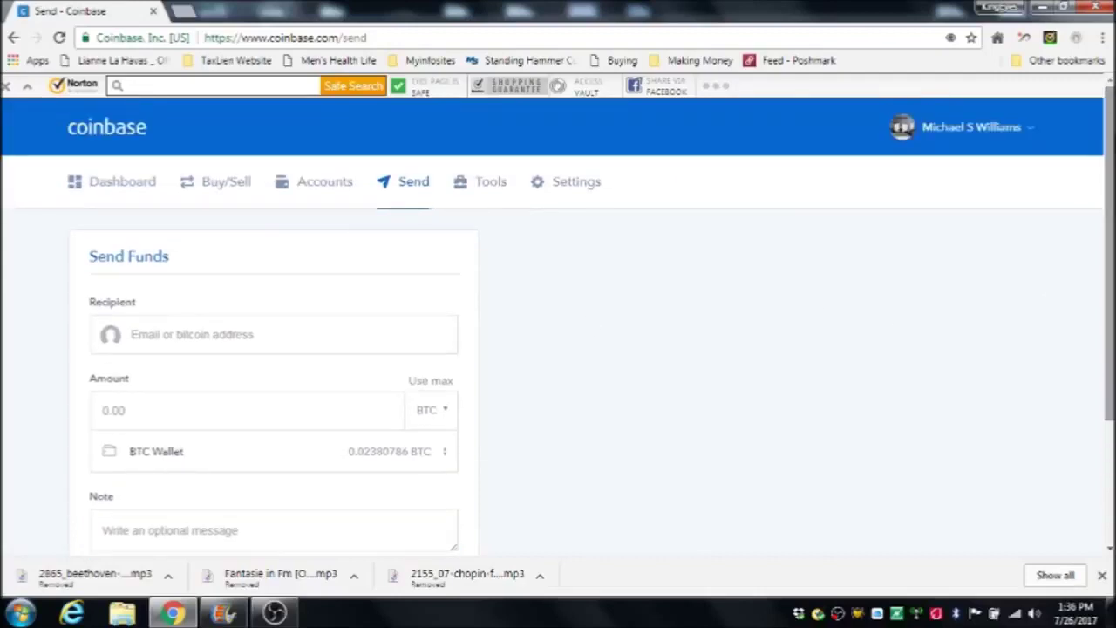